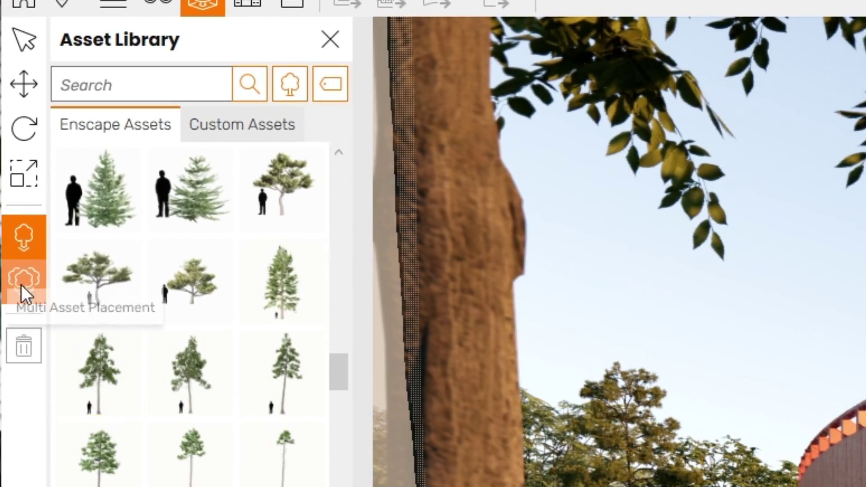
Scatter six tree species with Multi Asset Placement, with Preview Selected Area turned on.
left_click(21, 285)
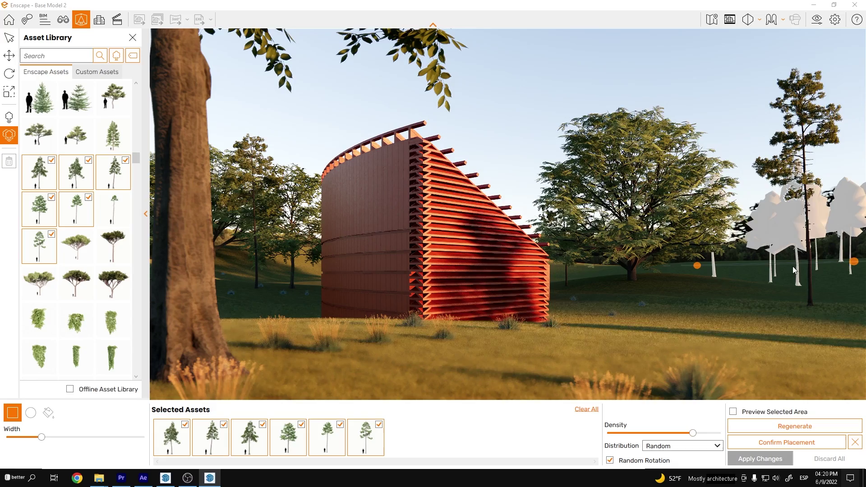
left_click(397, 260)
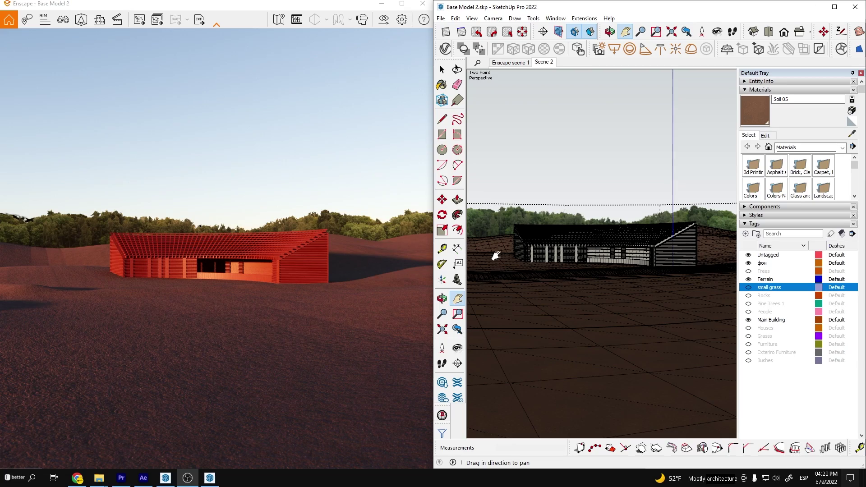
Collapse the Materials panel and unhide the Pine Trees 1 and Grasses tags.
left_click(745, 91)
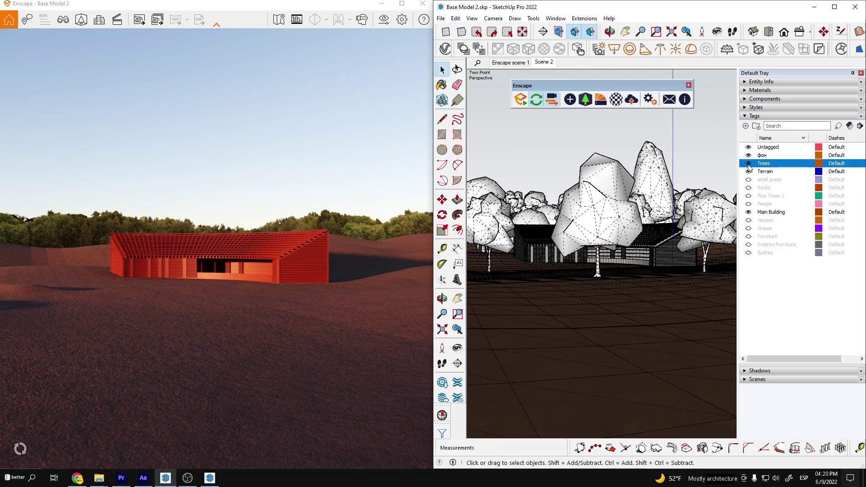
left_click(749, 195)
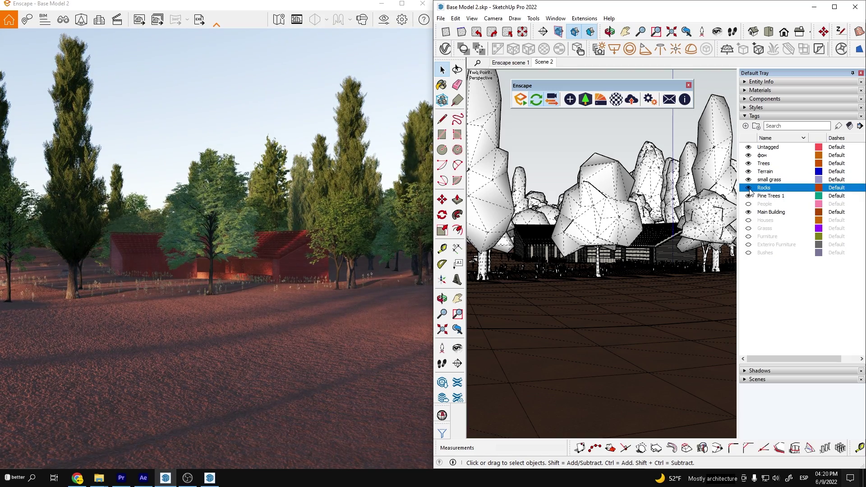
left_click(749, 228)
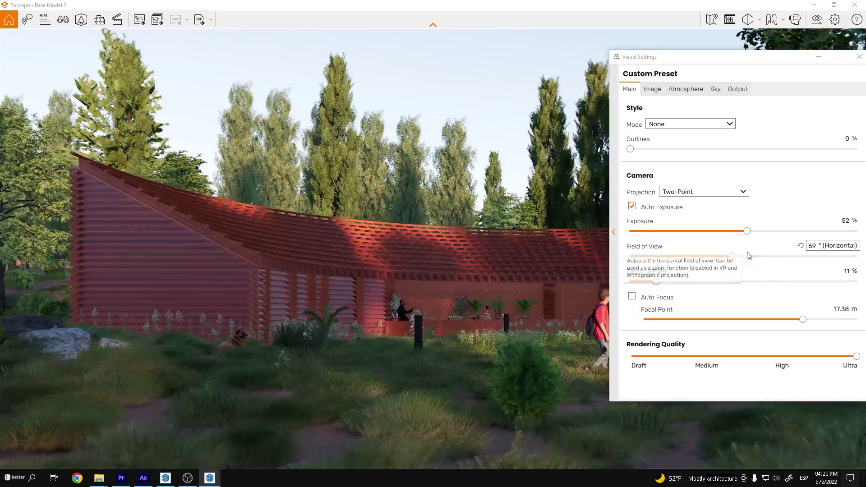
Set the camera Field of View to 89°, moving the Visual Settings panel aside.
left_click_drag(748, 255, 695, 256)
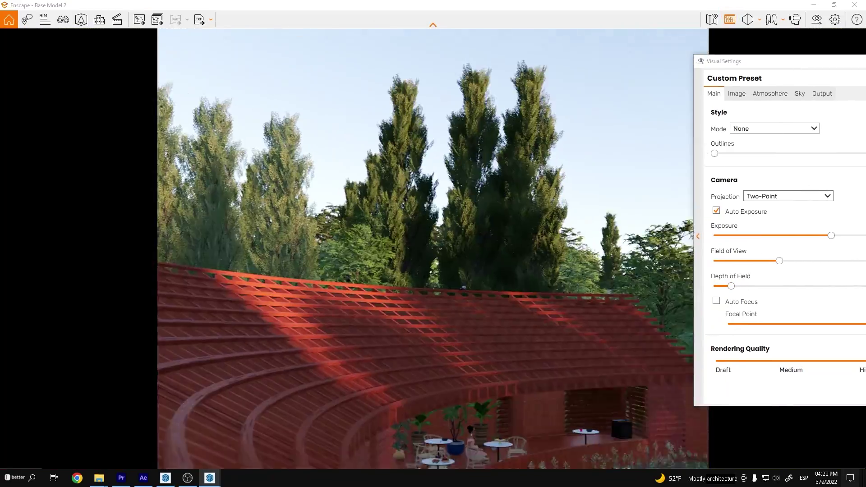
left_click_drag(794, 68, 652, 52)
left_click_drag(796, 308, 668, 308)
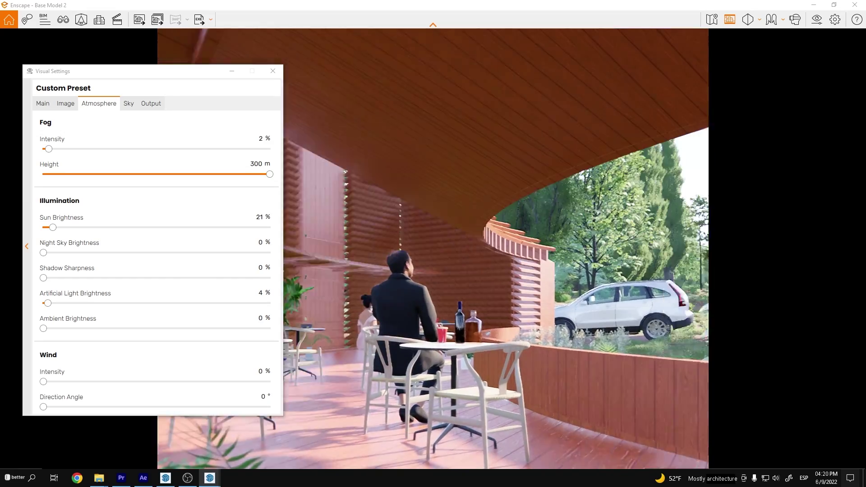
left_click(43, 103)
mouse_move(108, 271)
left_mouse_down()
mouse_move(180, 271)
mouse_move(168, 245)
left_mouse_up()
Turn off Auto Exposure, add 8% fog and lower the sun's time of day.
left_click(45, 221)
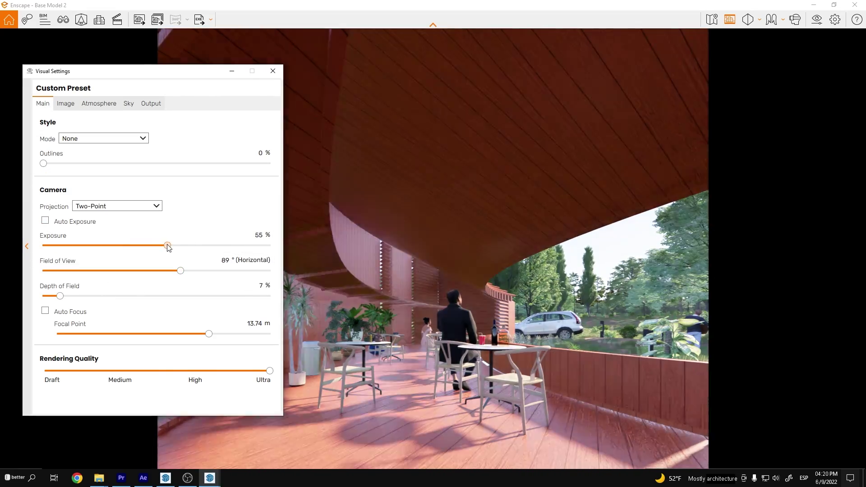
left_click(99, 104)
left_click(66, 103)
left_click_drag(155, 193, 183, 202)
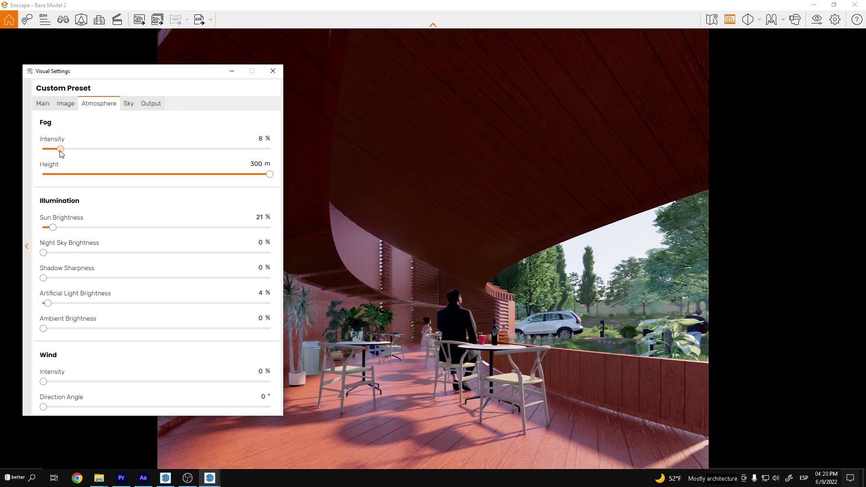
right_click_drag(592, 291, 541, 306, "shift")
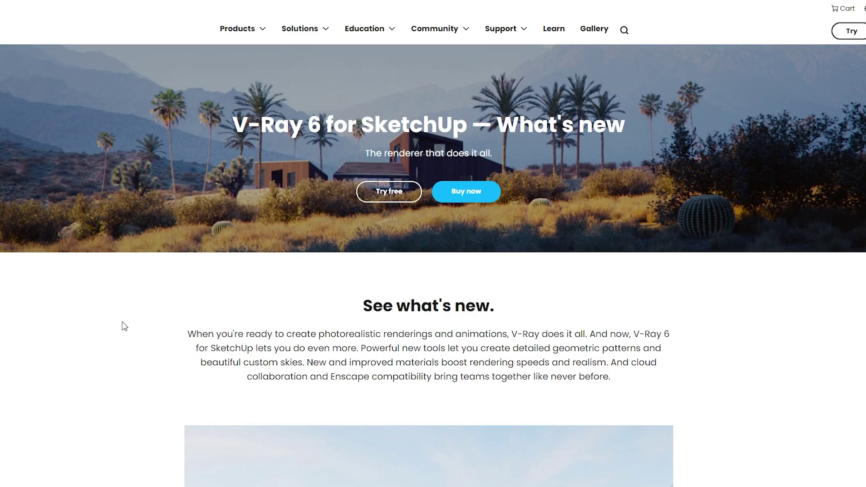
scroll(119, 323, "down", 2)
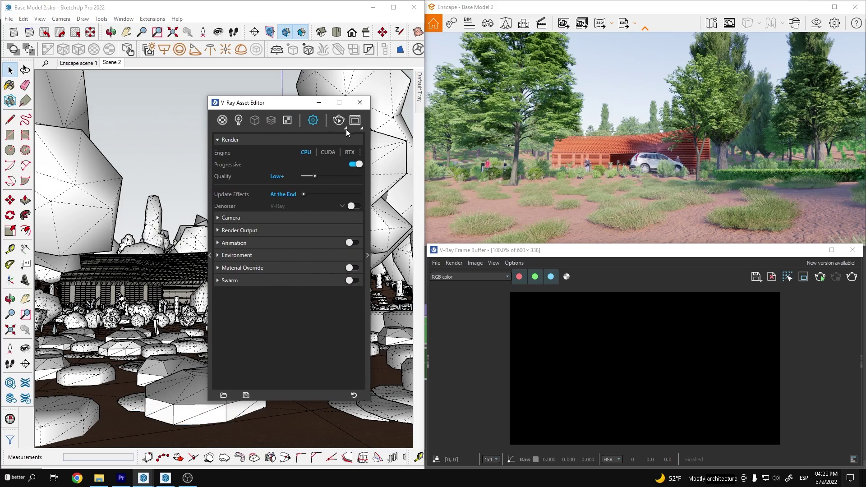
Start an interactive V-Ray render with Progressive enabled and quality adjusted.
left_click(346, 129)
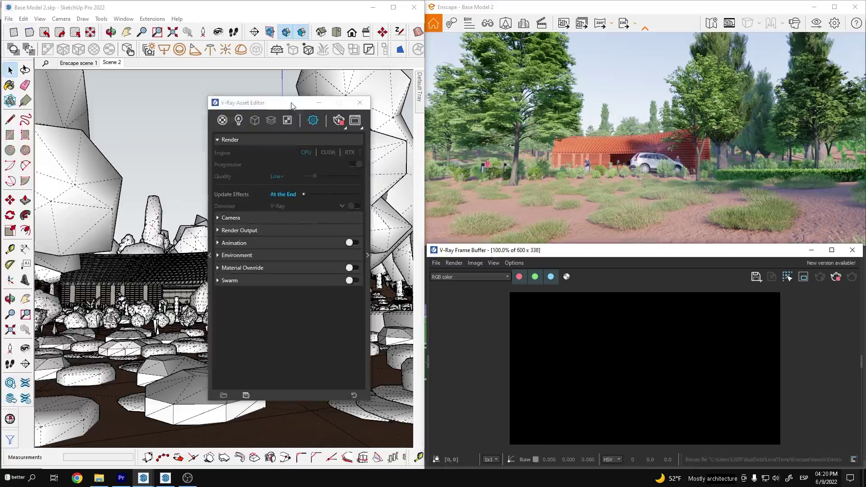
left_click_drag(578, 244, 577, 224)
scroll(597, 322, "up", 1)
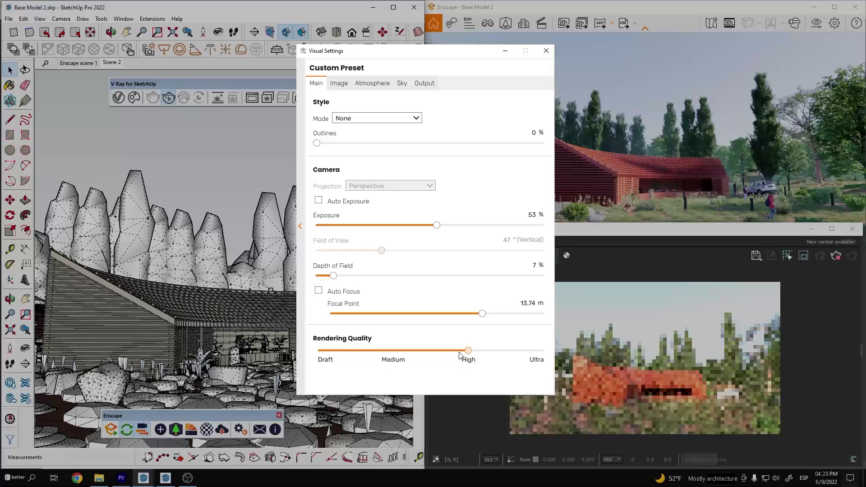
left_click_drag(460, 355, 394, 353)
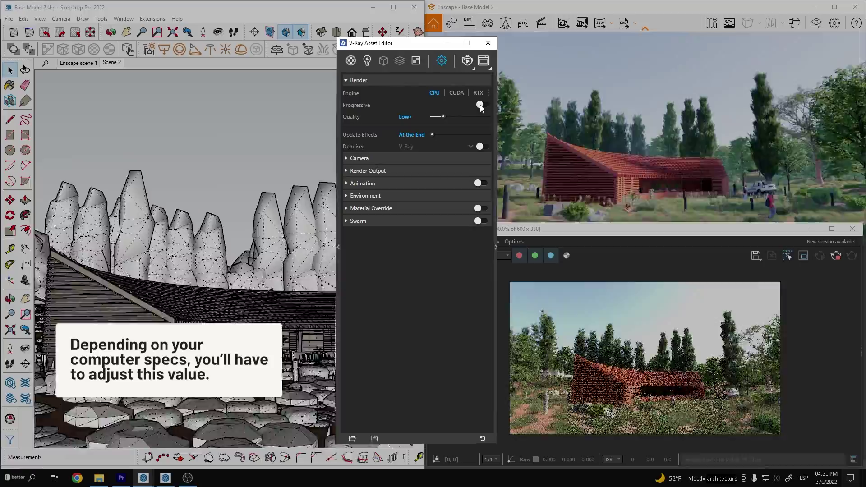
left_click(480, 105)
mouse_move(443, 116)
left_mouse_down()
mouse_move(452, 117)
mouse_move(443, 116)
left_mouse_up()
Set the Render Output width to 600 pixels and scale up a tree.
left_click(370, 171)
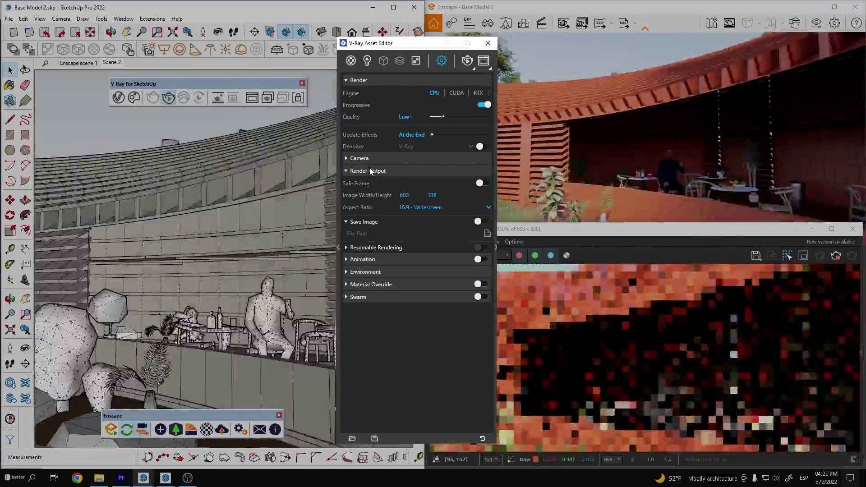
double_click(404, 195)
type("89")
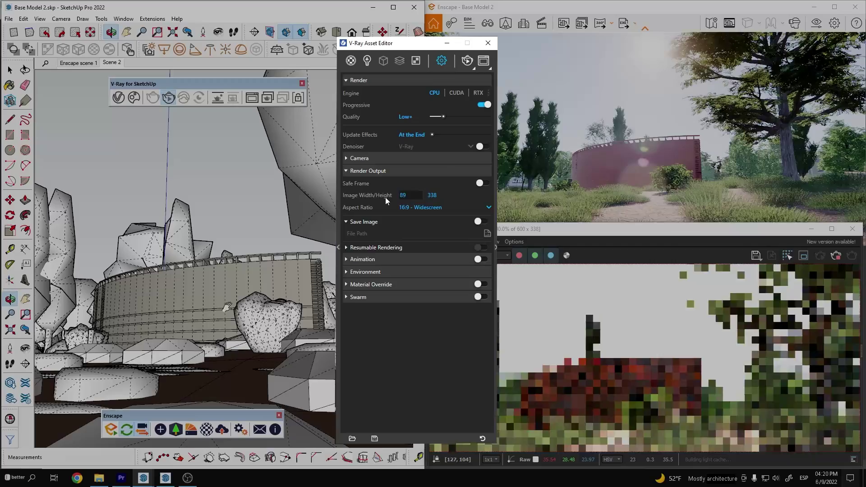
key("BackSpace")
type("00")
key("Return")
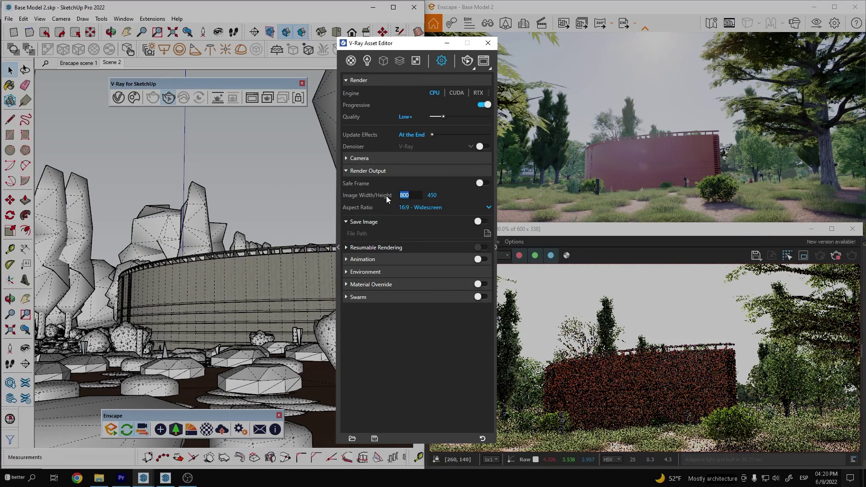
type("600")
left_click(428, 356)
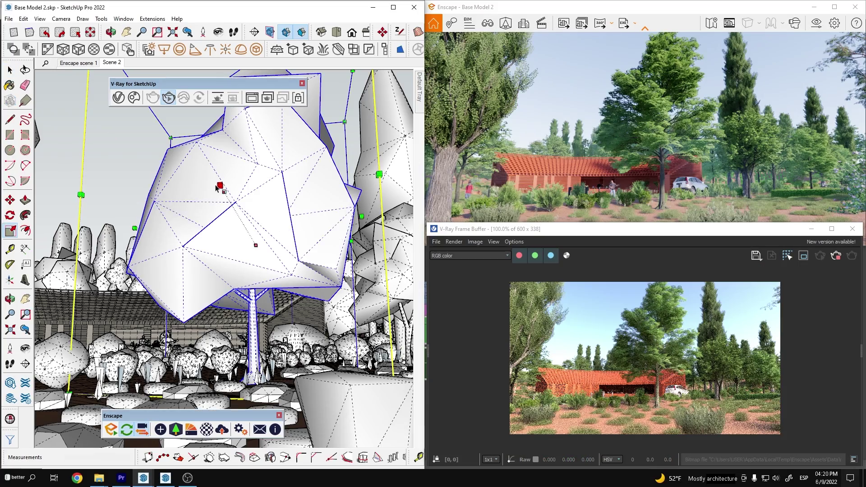
left_click_drag(220, 186, 176, 112)
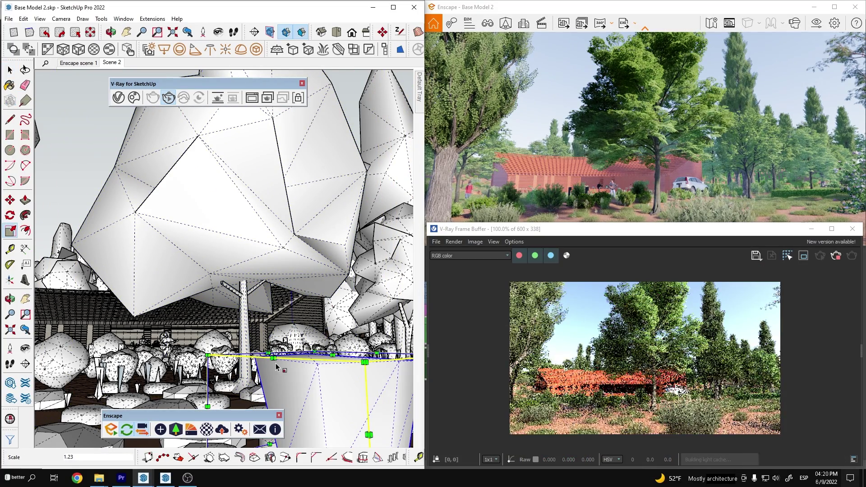
scroll(573, 401, "up", 2)
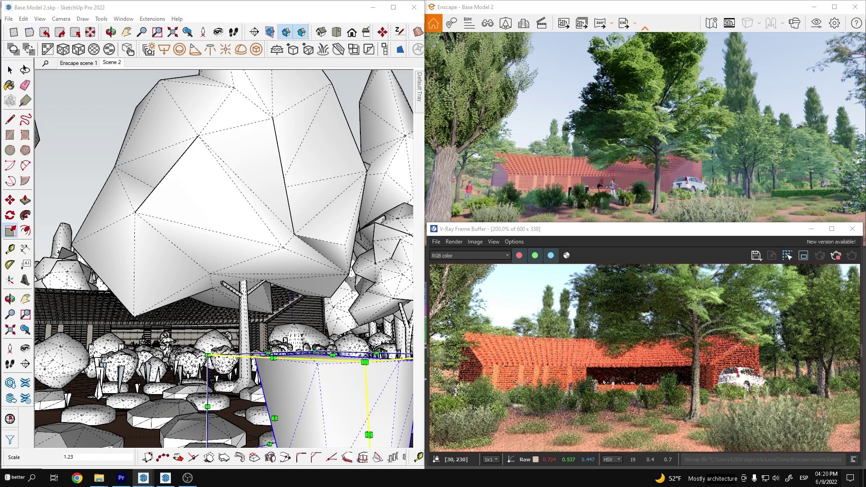
scroll(617, 405, "down", 2)
scroll(617, 404, "up", 2)
scroll(617, 405, "down", 2)
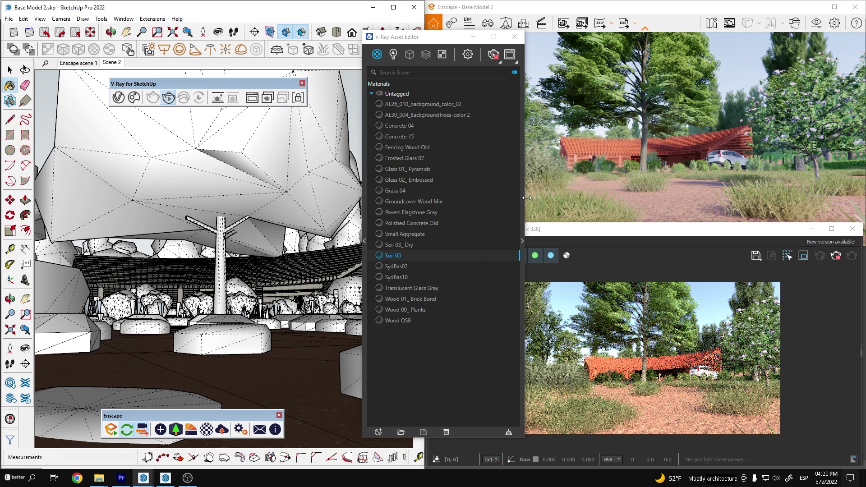
Select the Soil 05 material and convert it to an editable V-Ray material.
left_click(523, 195)
left_click_drag(588, 37, 323, 39)
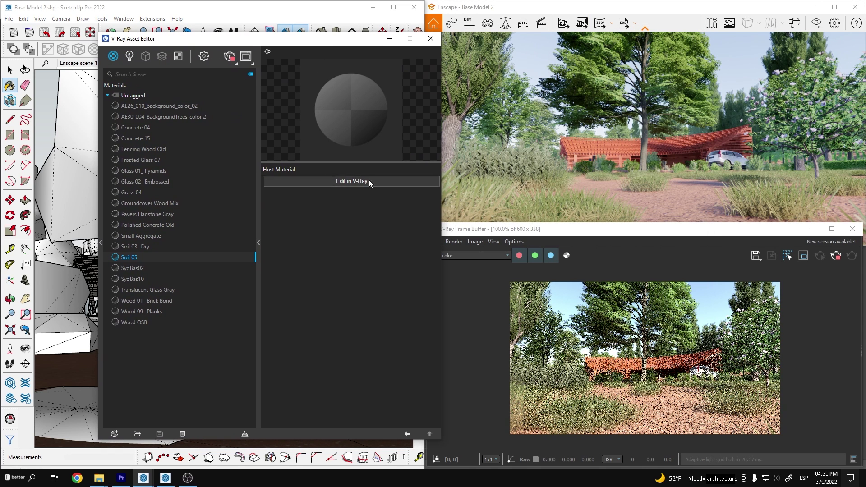
left_click(357, 184)
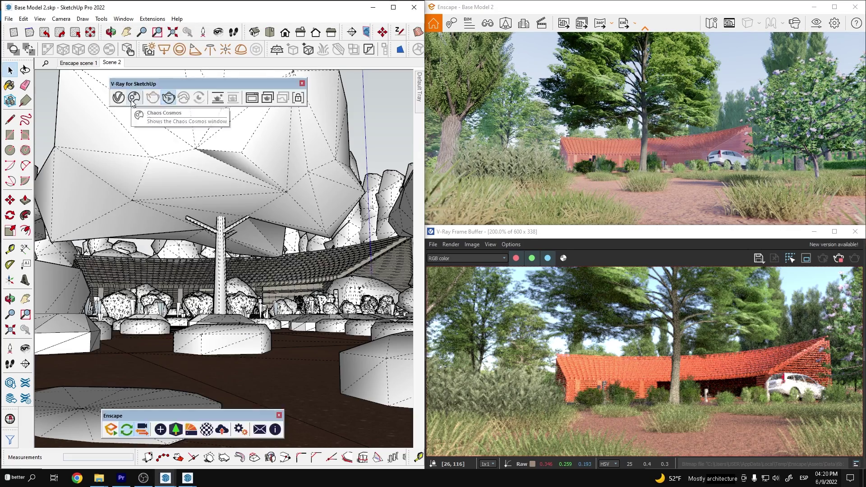
Import Grass Dry Leaves from the Chaos Cosmos Ground materials.
left_click(165, 101)
scroll(196, 231, "down", 3)
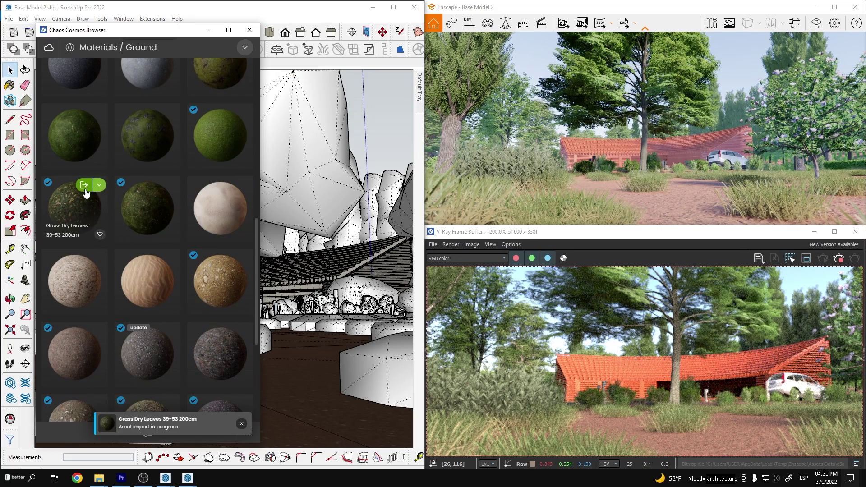
left_click(100, 188)
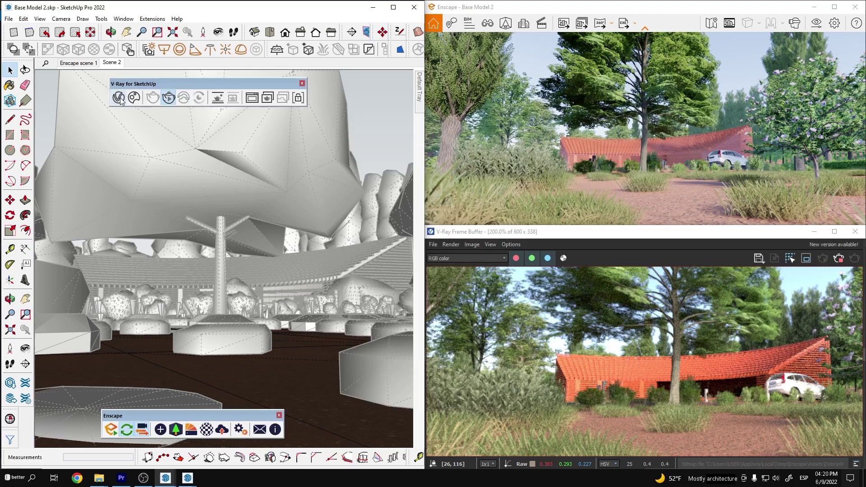
mouse_move(518, 89)
left_mouse_down()
mouse_move(269, 29)
mouse_move(263, 167)
left_mouse_up()
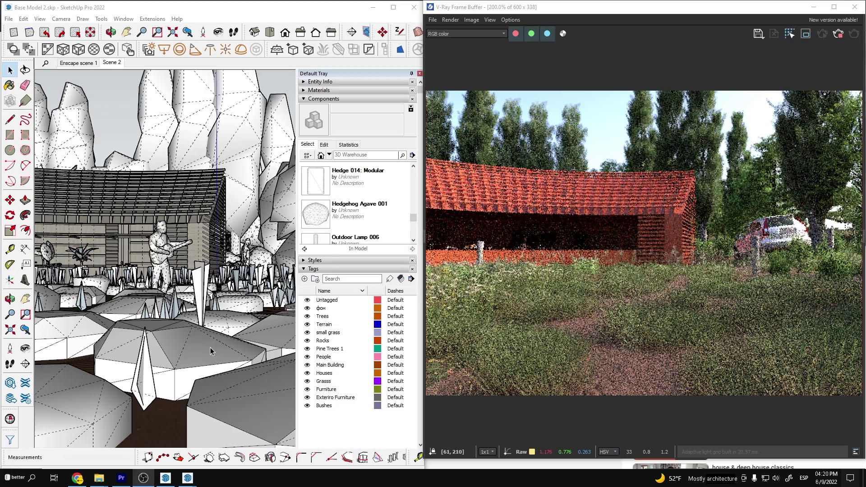
Orbit toward the curved restaurant and enlarge the V-Ray Frame Buffer for an 800×450 render.
right_click(208, 347)
left_click(365, 322)
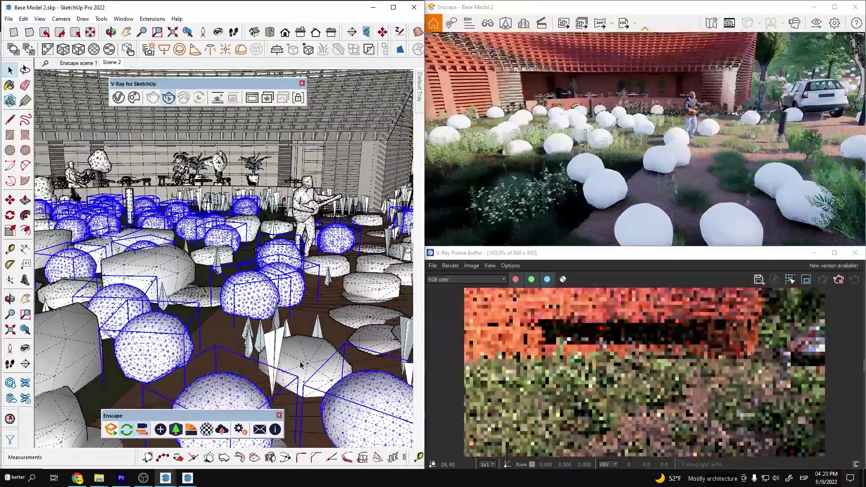
middle_click_drag(301, 366, 273, 261)
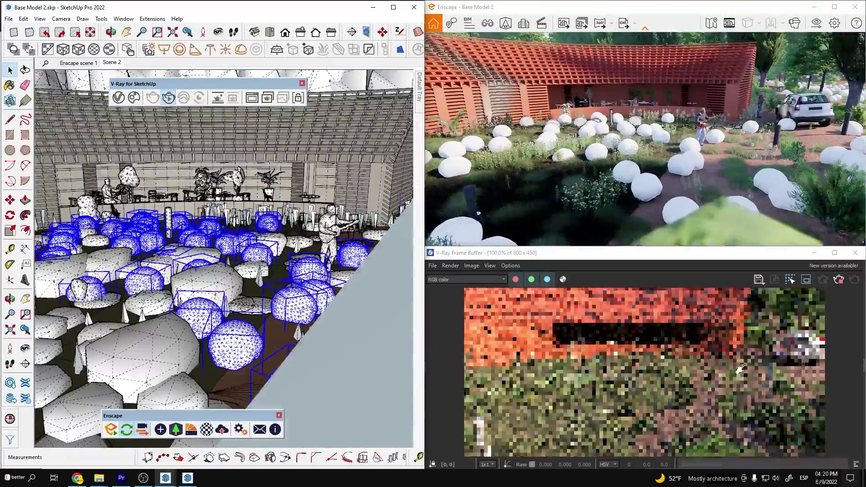
scroll(274, 263, "up", 2)
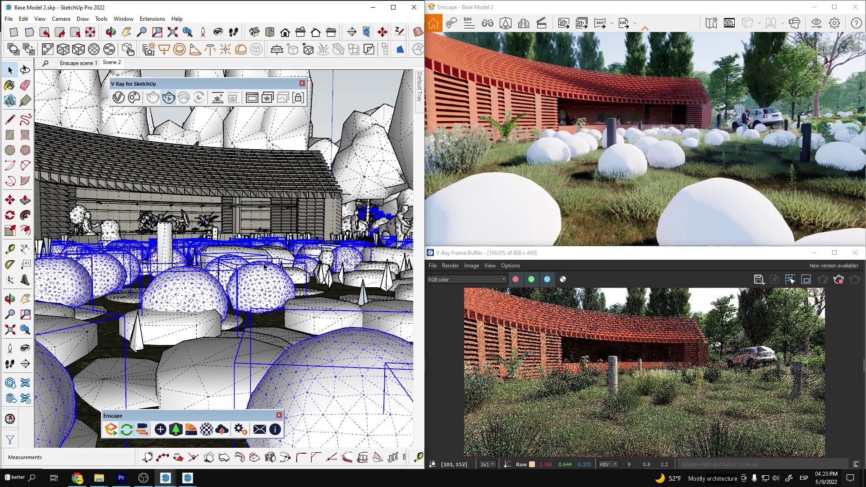
left_click_drag(643, 248, 643, 195)
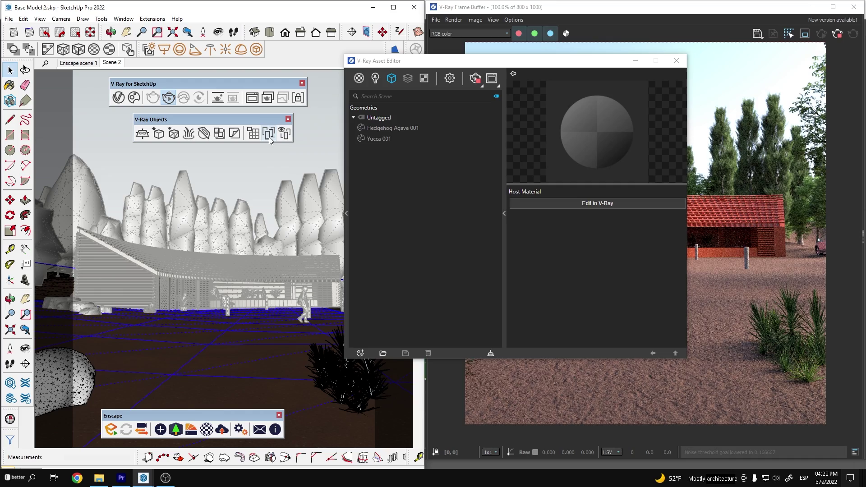
Add a V-Ray Scatter of the agave and yucca plants with density 0.5.
left_click(101, 379)
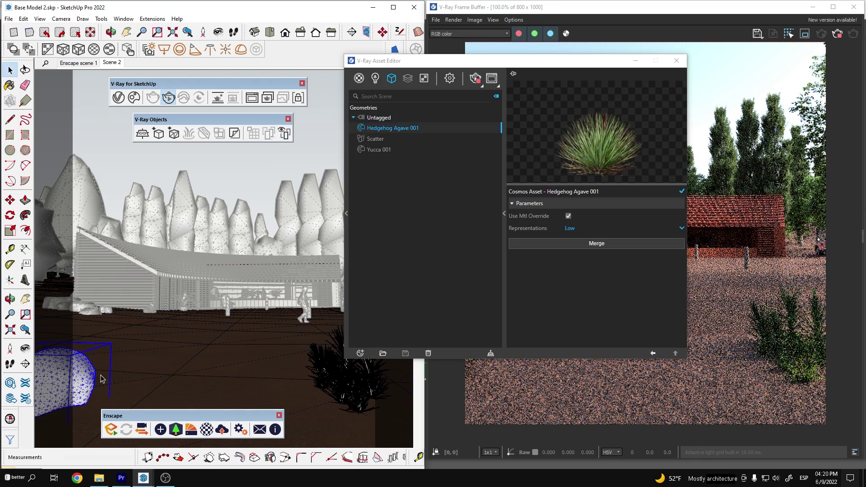
left_click(375, 138)
left_click_drag(441, 60, 206, 64)
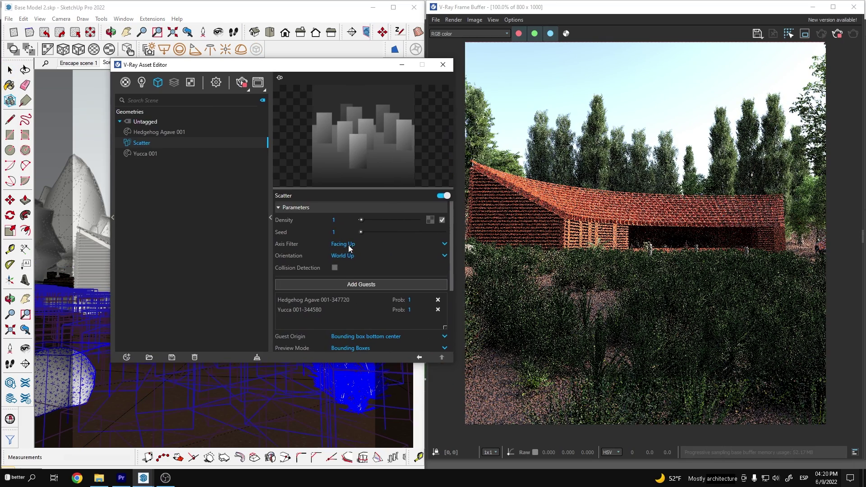
double_click(323, 219)
type(".5")
key("Return")
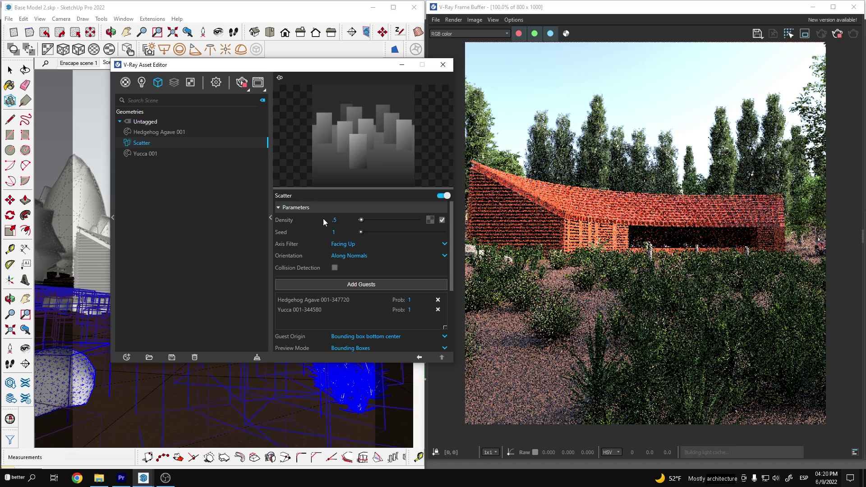
Switch the camera to Two-Point Perspective and pan the view down.
left_click(61, 18)
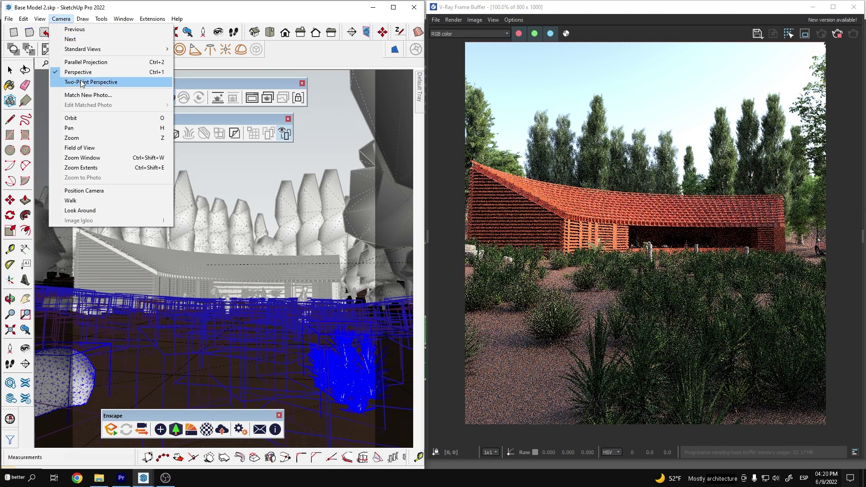
left_click(88, 79)
left_click_drag(217, 326, 207, 380)
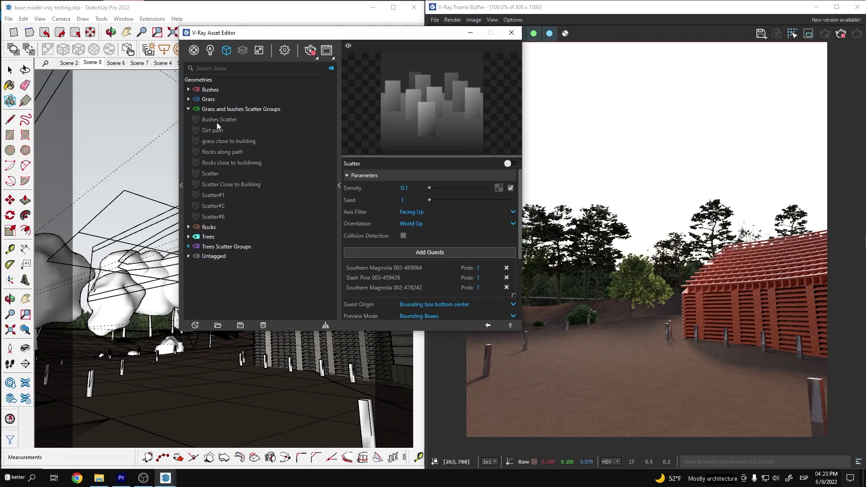
Set Scatter Close to Building's Scale Random Min to 0.7, then browse the other scatter groups.
key("Return")
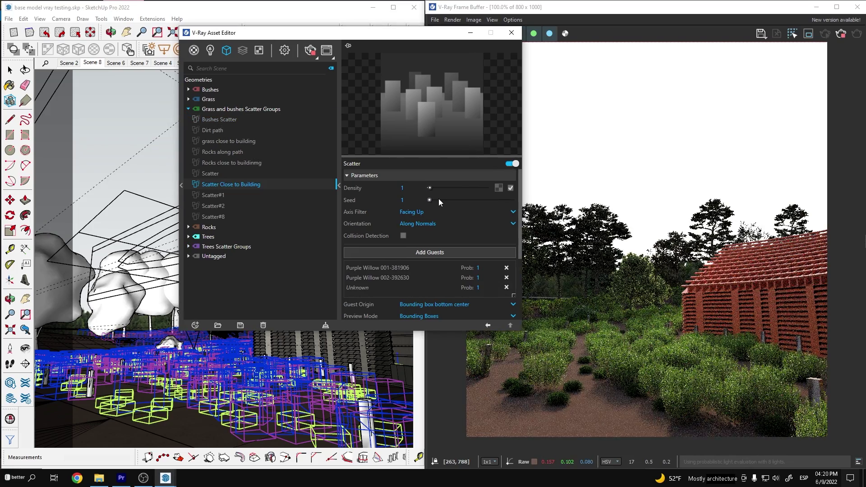
scroll(393, 272, "down", 3)
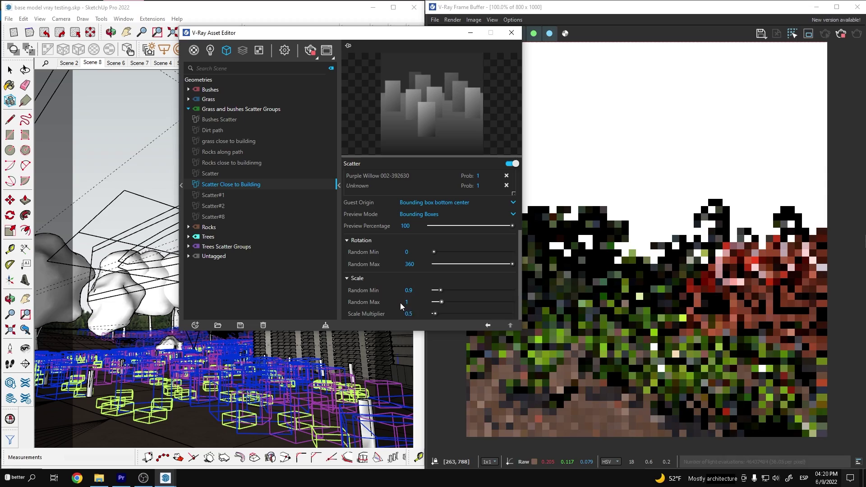
key("Return")
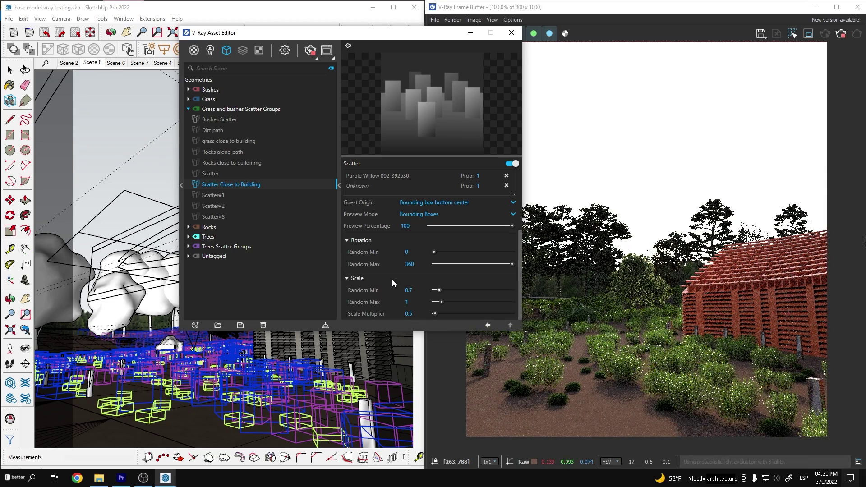
key("Up")
key("Up")
key("Up")
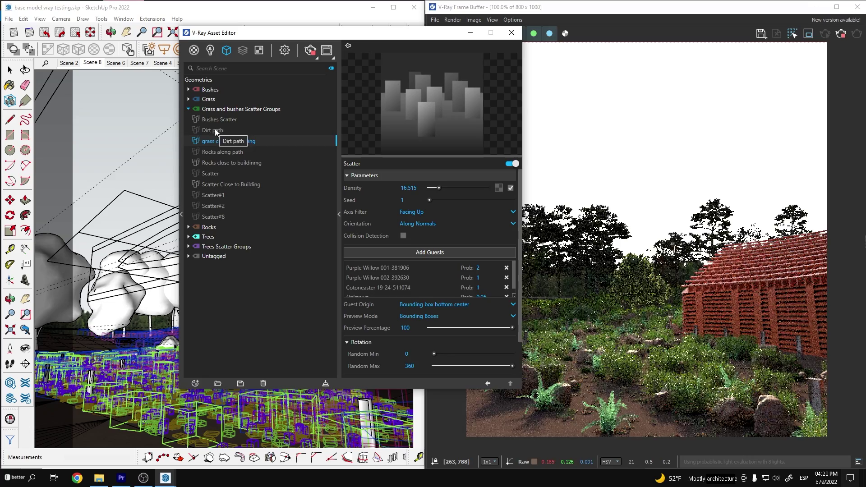
key("Down")
key("Down")
key("Down")
key("Down")
key("Down")
key("Up")
key("Up")
key("Up")
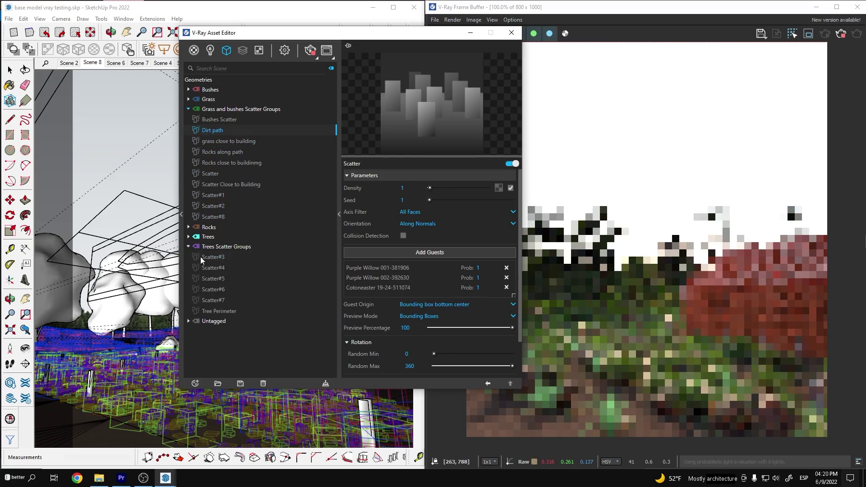
left_click_drag(447, 37, 384, 24)
key("Down")
key("Down")
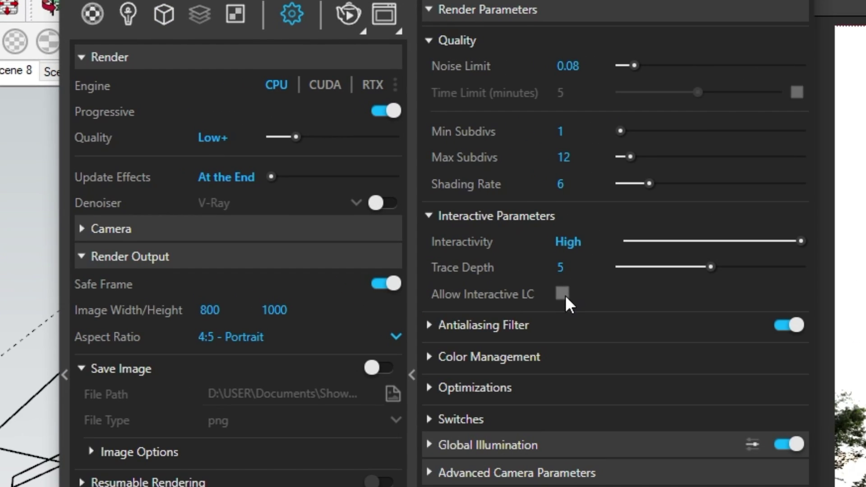
Enable Allow Interactive LC, set camera Exposure to Auto and restart the interactive render.
left_click(563, 295)
left_click(146, 238)
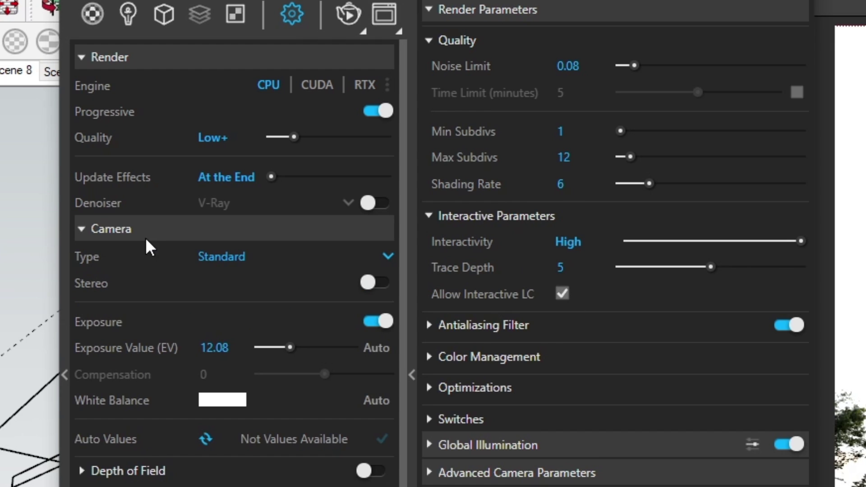
left_click(371, 349)
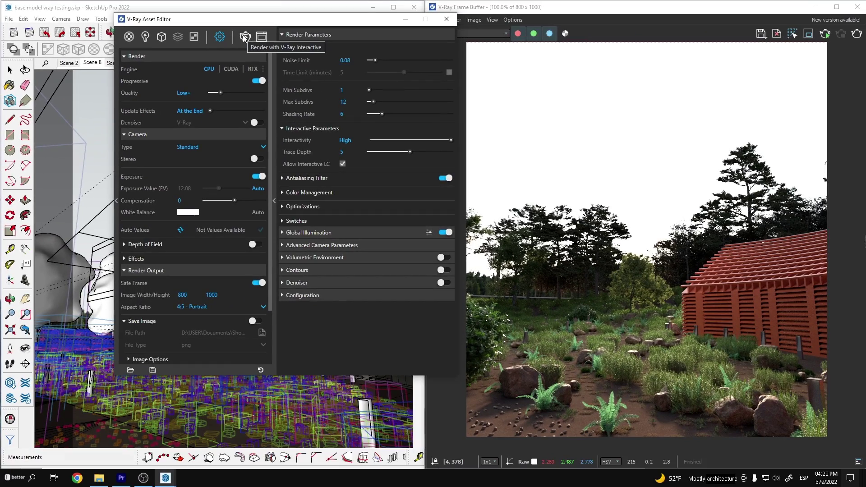
left_click(244, 37)
left_click(144, 36)
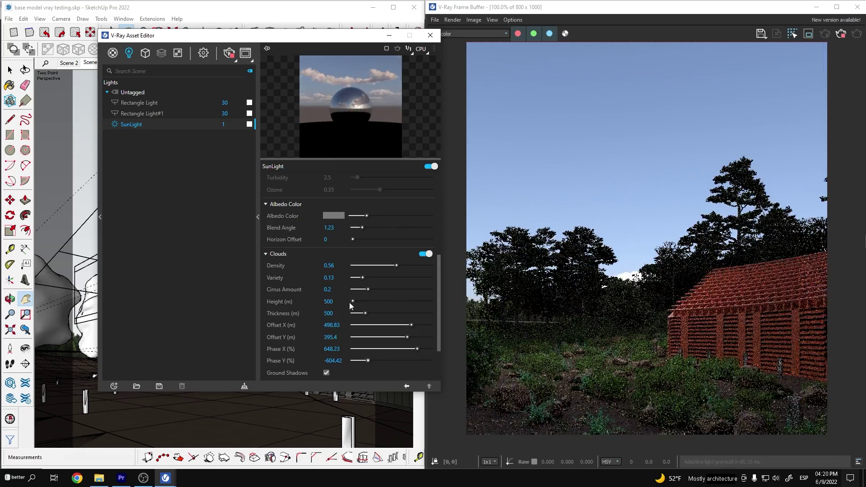
Raise cloud height, density and thickness, dim the sun to 0.66, and lower its vertical angle.
mouse_move(353, 301)
left_mouse_down()
mouse_move(401, 302)
mouse_move(394, 289)
mouse_move(409, 293)
left_mouse_up()
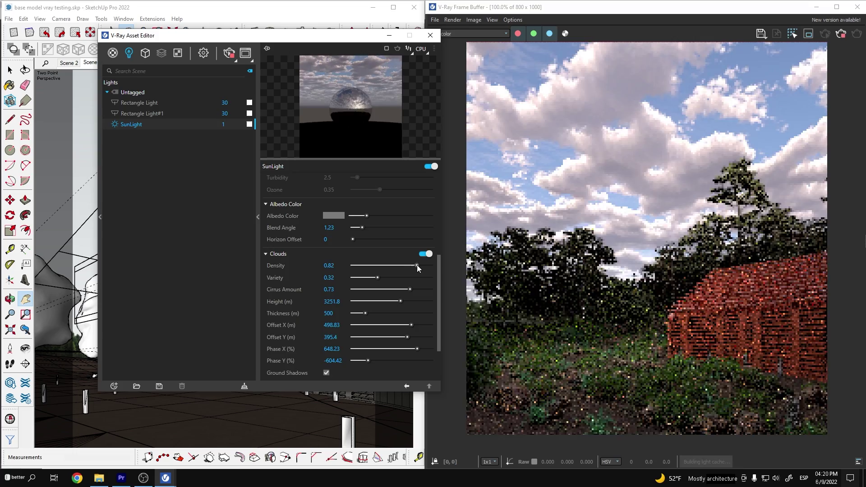
scroll(309, 273, "up", 5)
left_click(290, 213)
left_click_drag(392, 296, 377, 298)
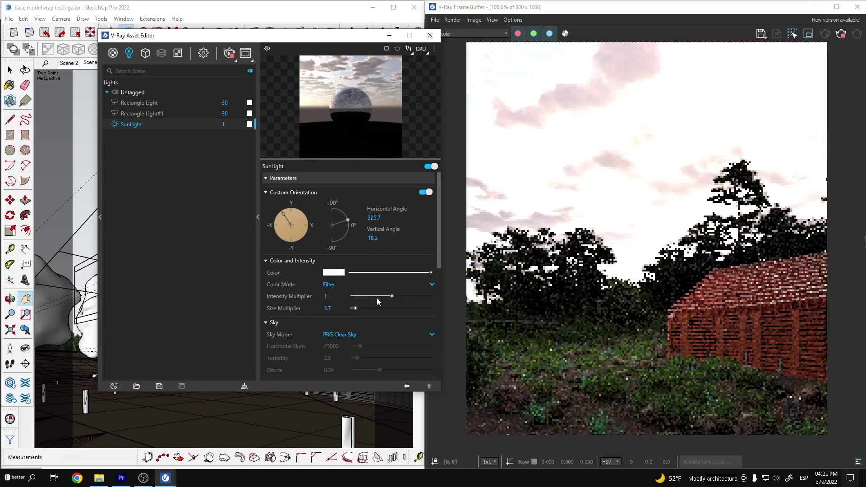
scroll(313, 307, "down", 3)
scroll(357, 270, "down", 5)
mouse_move(354, 269)
left_mouse_down()
mouse_move(397, 269)
mouse_move(417, 256)
left_mouse_up()
left_click_drag(412, 221, 422, 221)
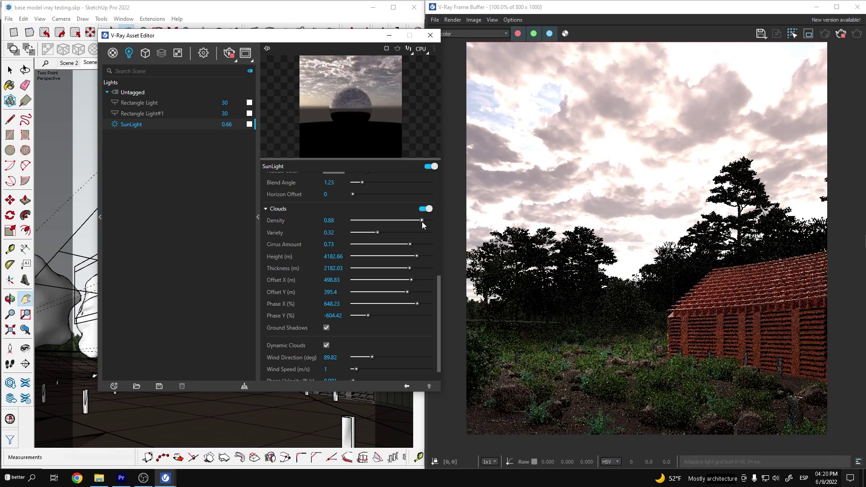
scroll(314, 255, "up", 4)
scroll(351, 221, "up", 4)
mouse_move(270, 34)
left_mouse_down()
mouse_move(387, 31)
mouse_move(232, 26)
left_mouse_up()
left_click(150, 346)
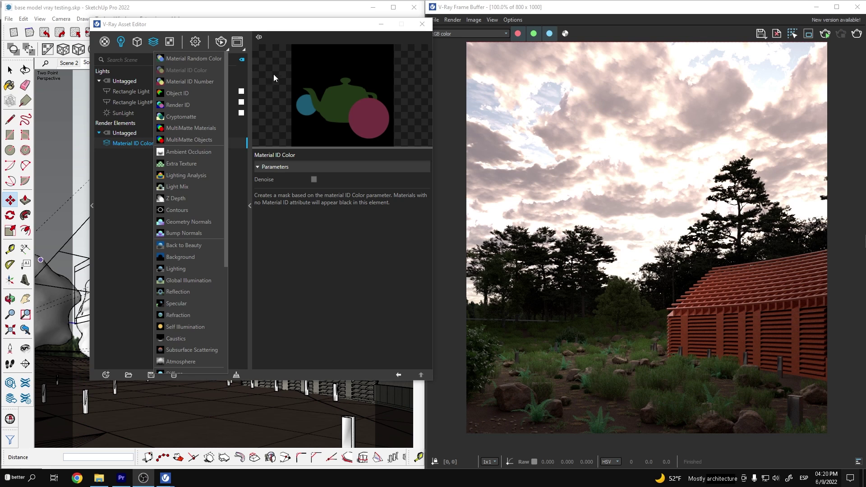
Add Render ID, Lighting Analysis, Light Mix and Z Depth render elements.
left_click(154, 43)
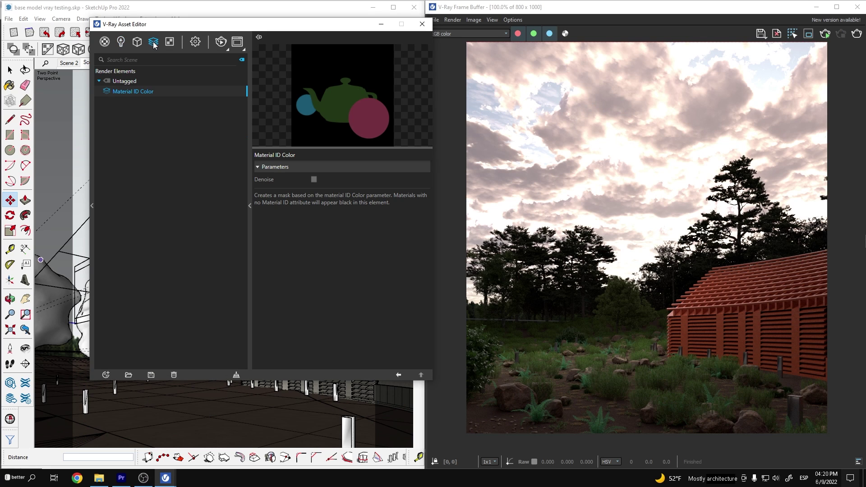
left_click(154, 45)
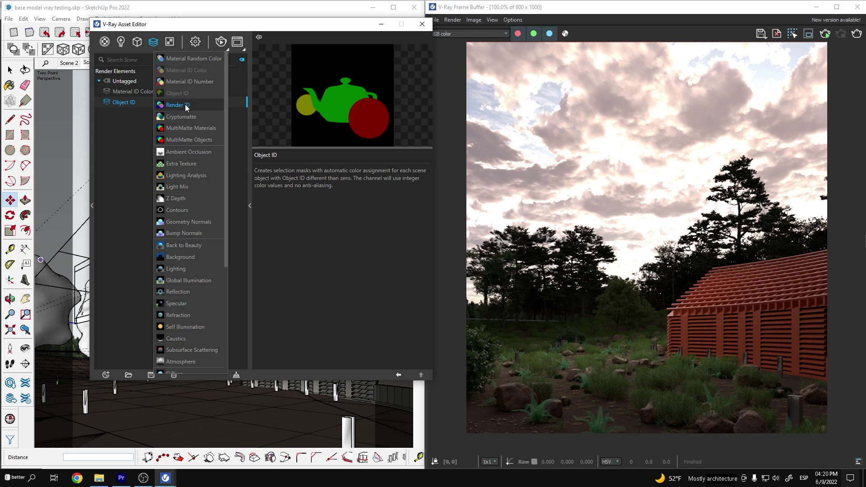
left_click(177, 105)
left_click(186, 175)
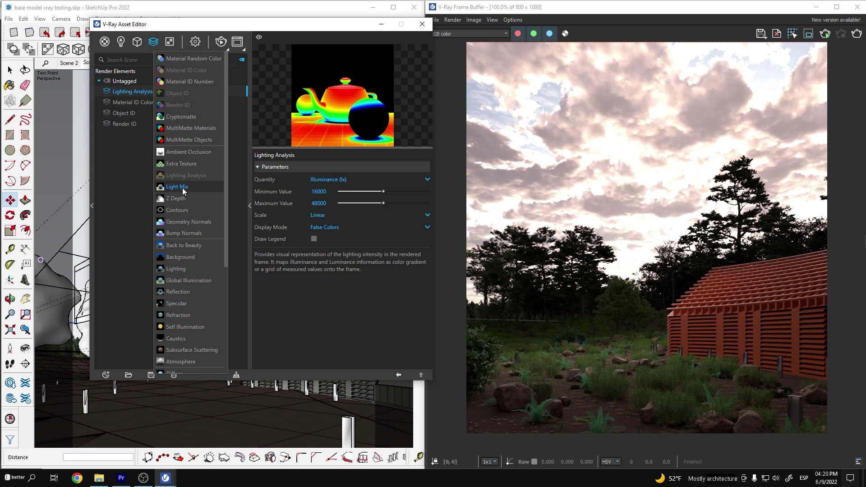
left_click(182, 187)
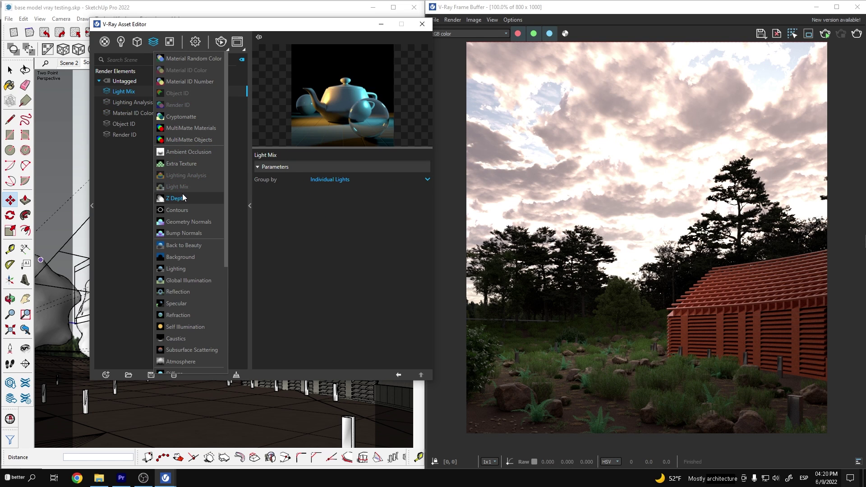
left_click(183, 194)
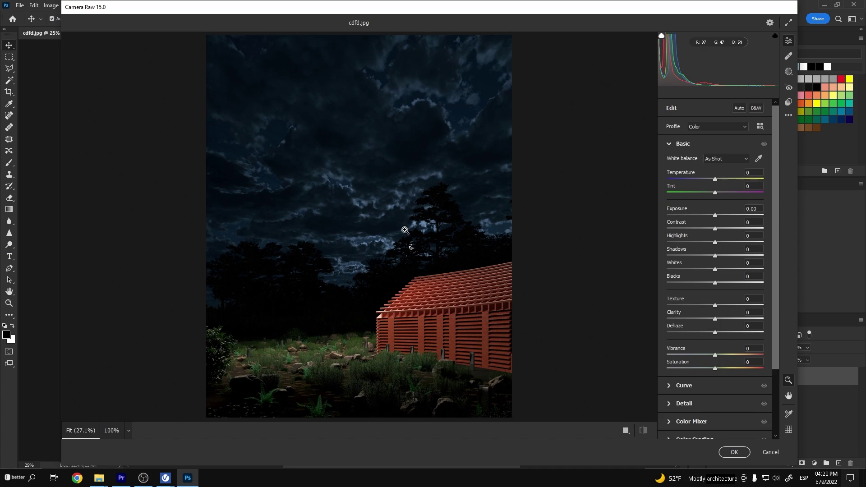
Apply the Artistic 04 profile and adjust the Basic exposure and tone sliders.
left_click(739, 241)
left_click(677, 108)
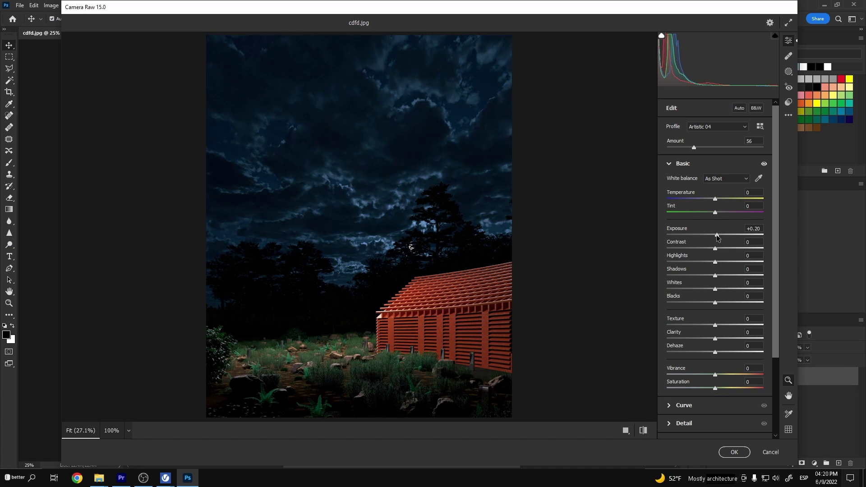
mouse_move(714, 262)
left_mouse_down()
mouse_move(691, 262)
mouse_move(717, 262)
left_mouse_up()
left_click_drag(715, 275, 698, 275)
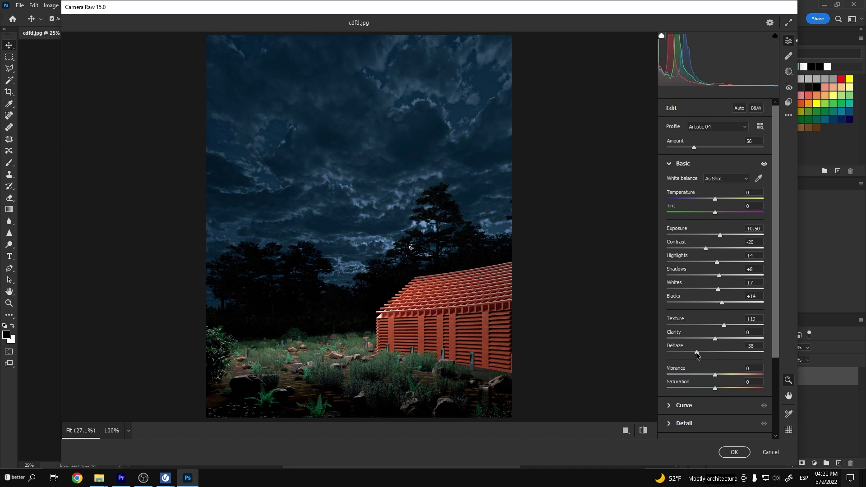
Collapse the Basic panel and bring up the Color Mixer's per-colour hue controls.
left_click(683, 163)
left_click(691, 218)
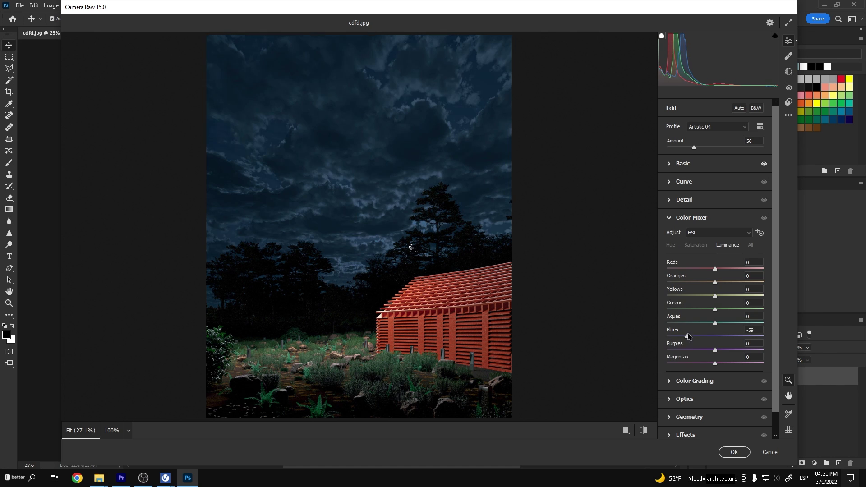
left_click(671, 245)
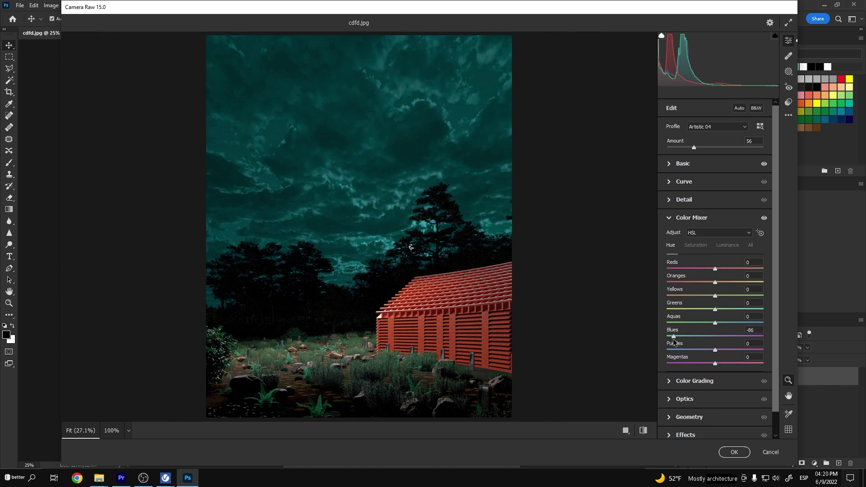